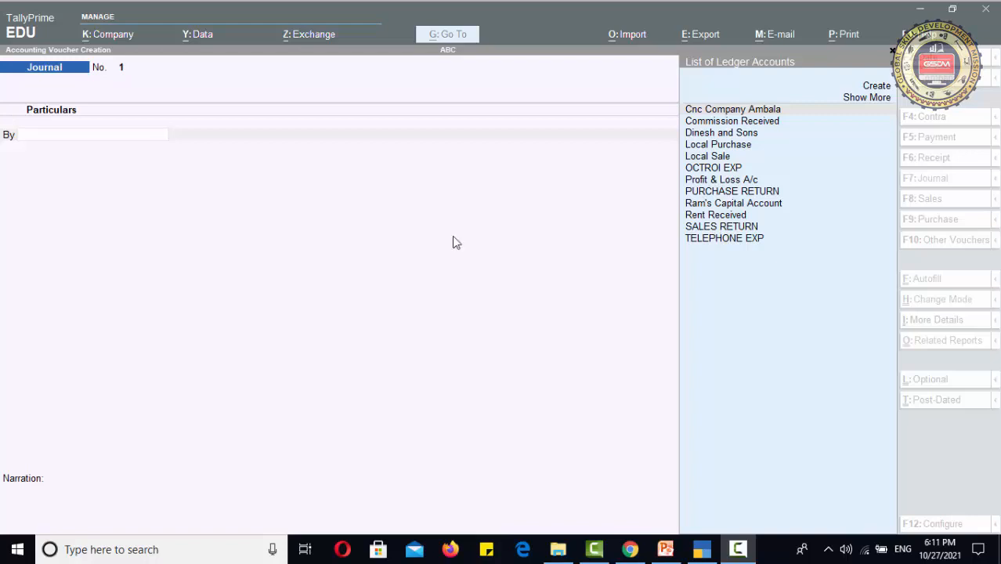
Step: Configure voucher entry to use Cr/Dr instead of To/By, keeping all other configuration options at their defaults
click(48, 136)
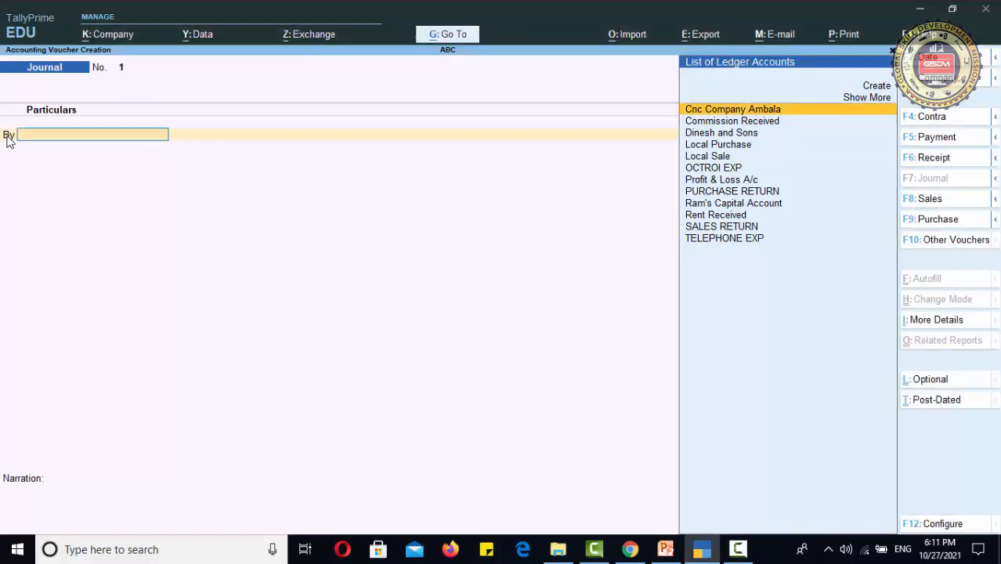
click(942, 523)
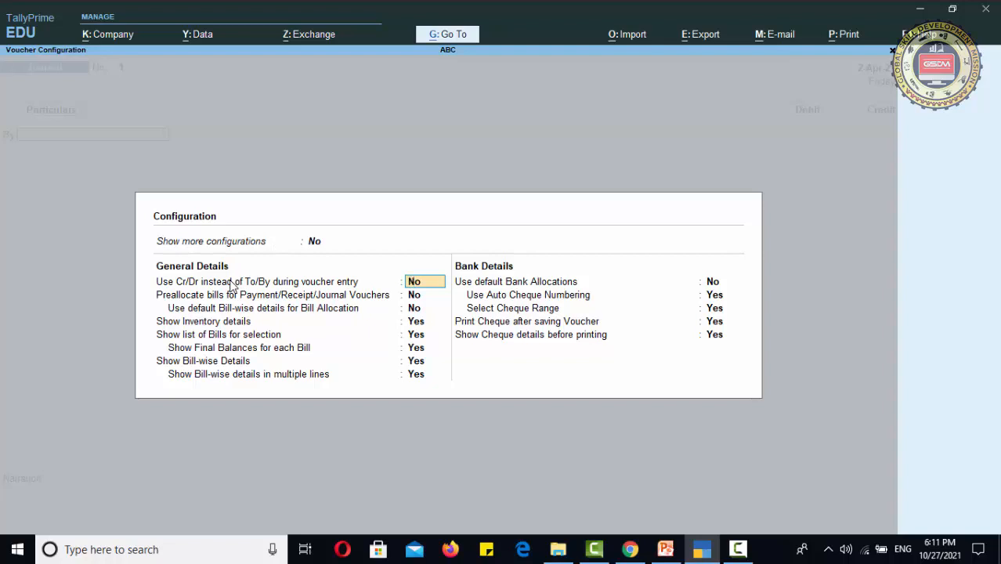
text(y)
key(Return)
key(Return)
key(Return)
key(Return)
key(Return)
key(Return)
key(Return)
key(Return)
key(Return)
key(Return)
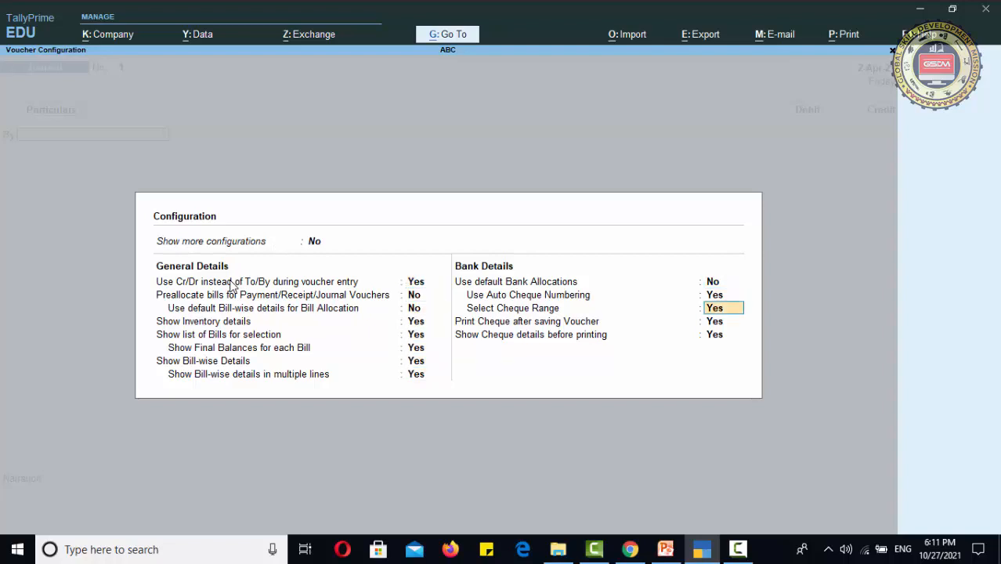
key(Return)
key(Return)
key(Return)
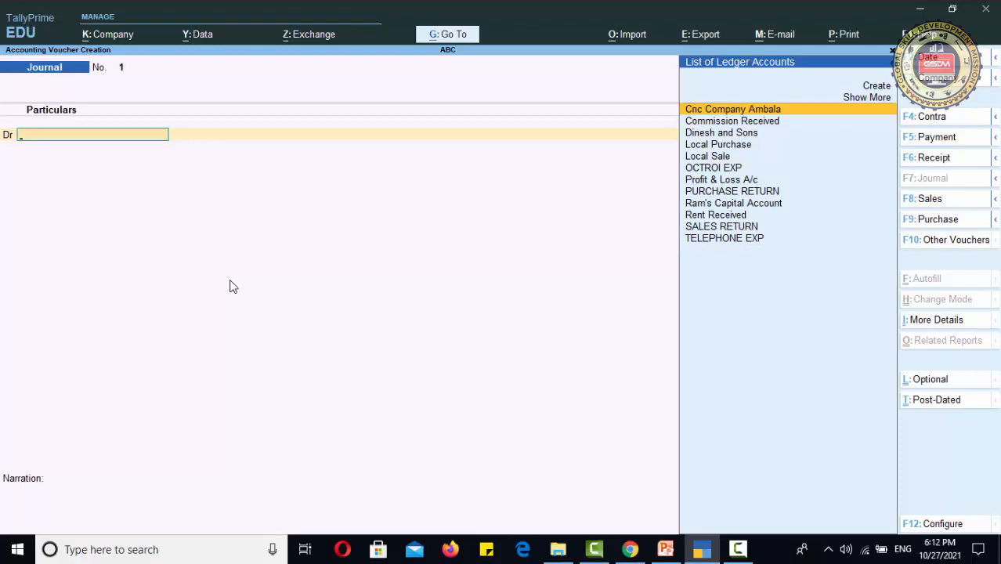
Step: Create the ledger Staff Exp under Indirect Expenses for the journal's debit line and debit it with 500
key(ctrl)
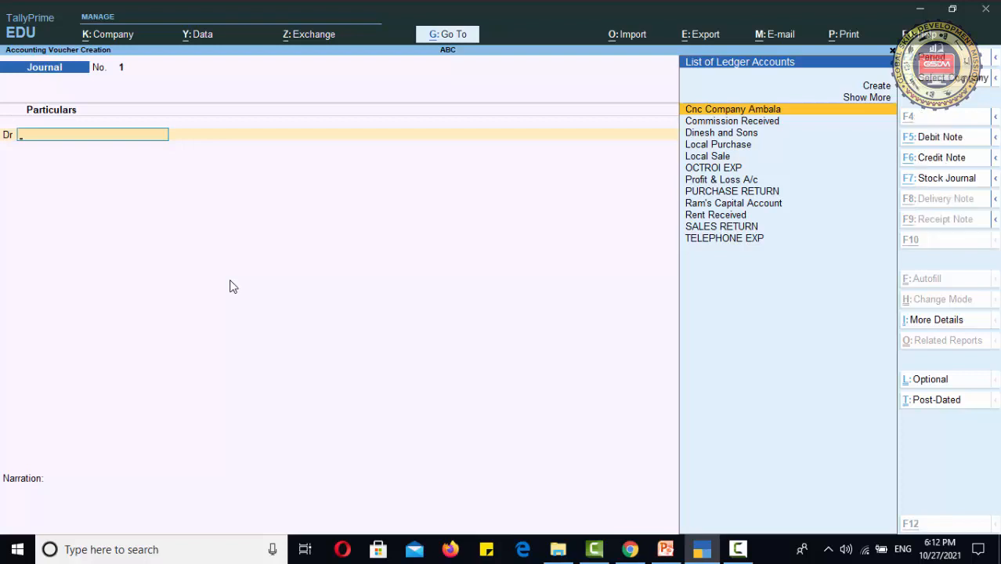
key(alt+c)
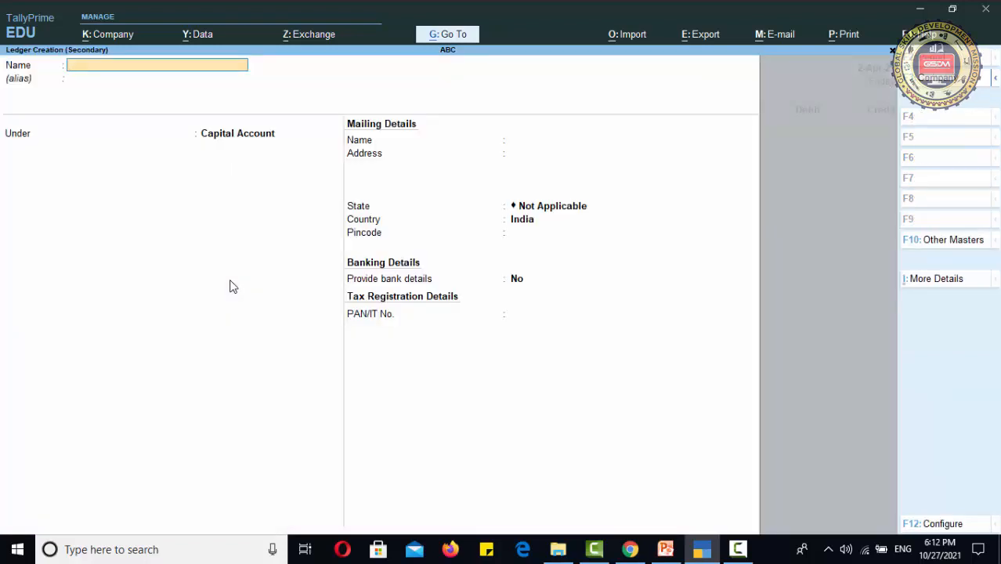
text(STA)
key(BackSpace)
key(BackSpace)
text(taff Exp)
key(Return)
key(Return)
text(Indi)
key(Down)
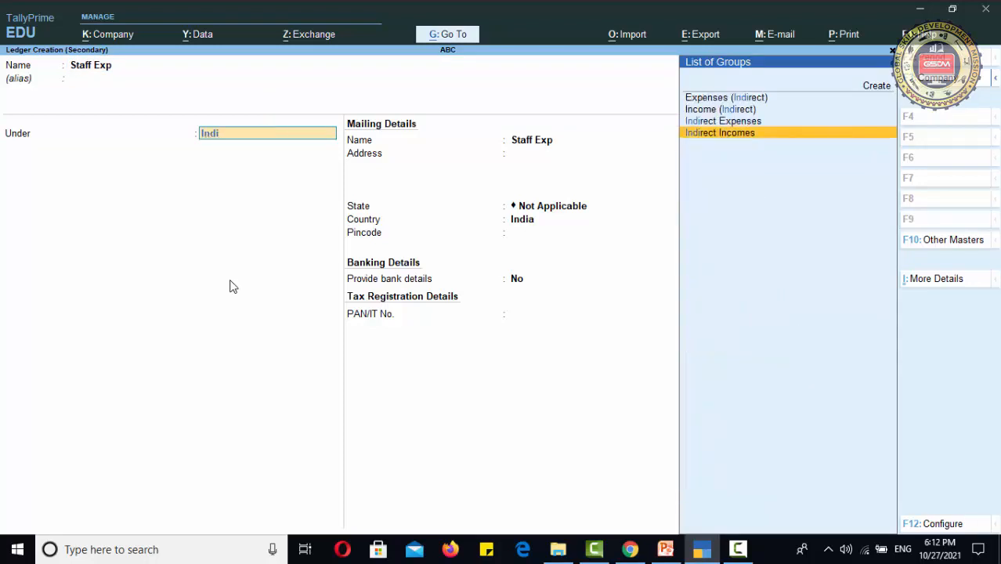
key(Up)
key(Return)
key(Return)
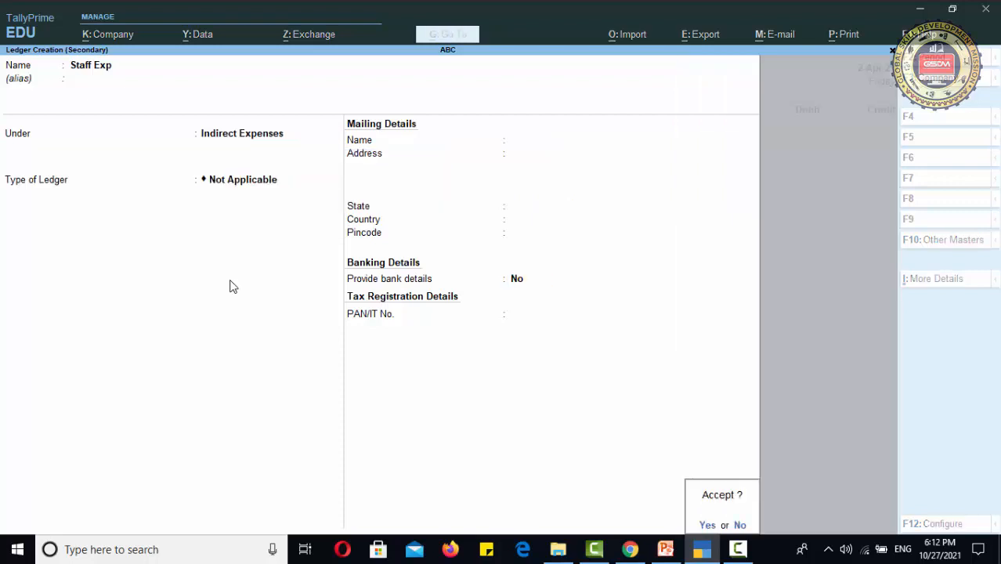
key(Return)
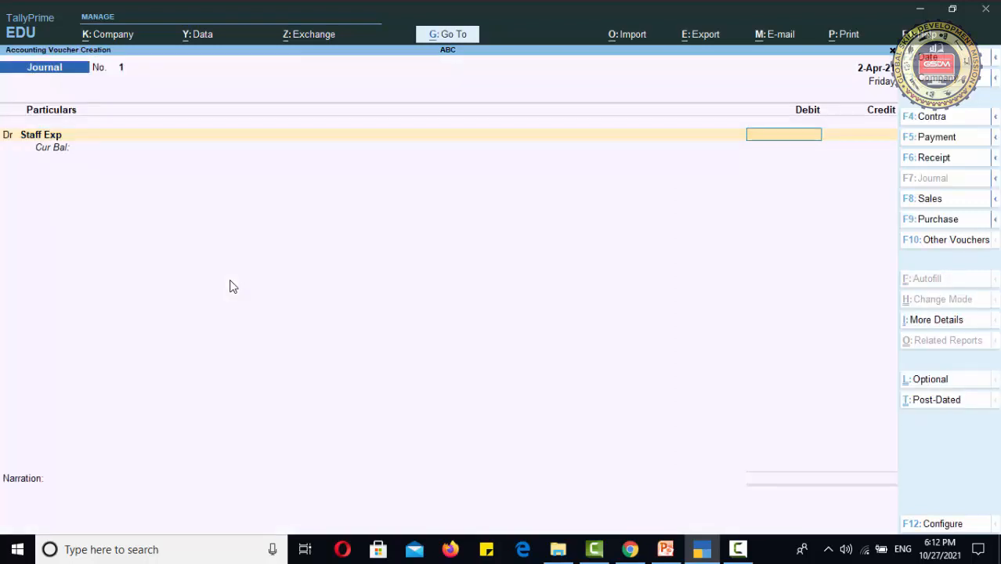
text(500)
key(Return)
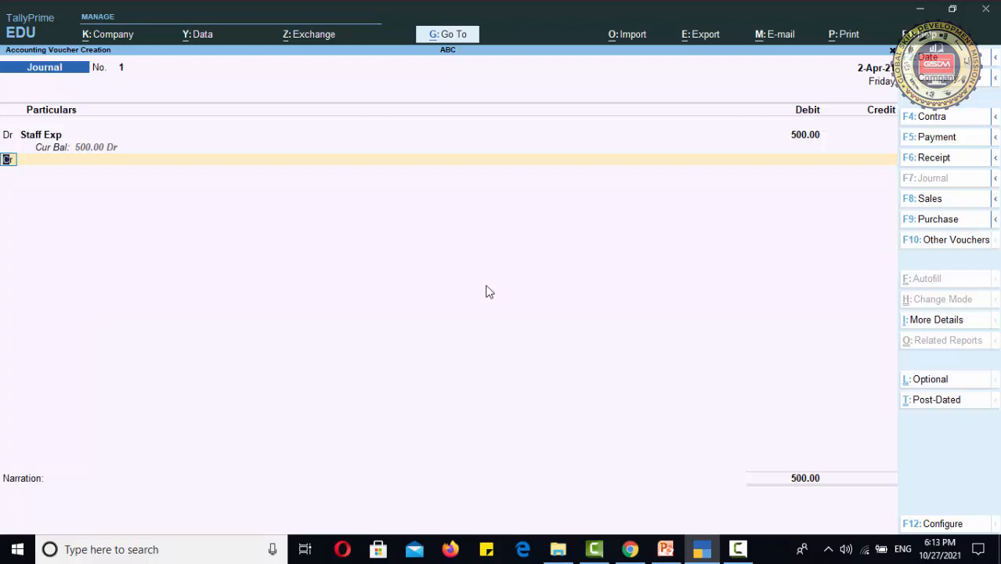
Step: For the credit line, start a new ledger named Crown Karyiana Store and place it under Sundry Creditors
key(Return)
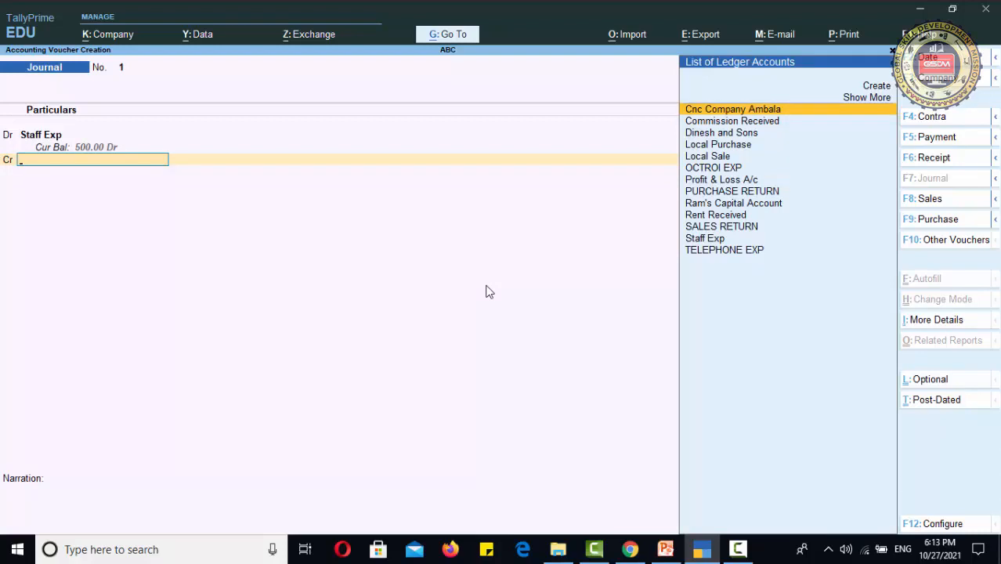
key(alt+c)
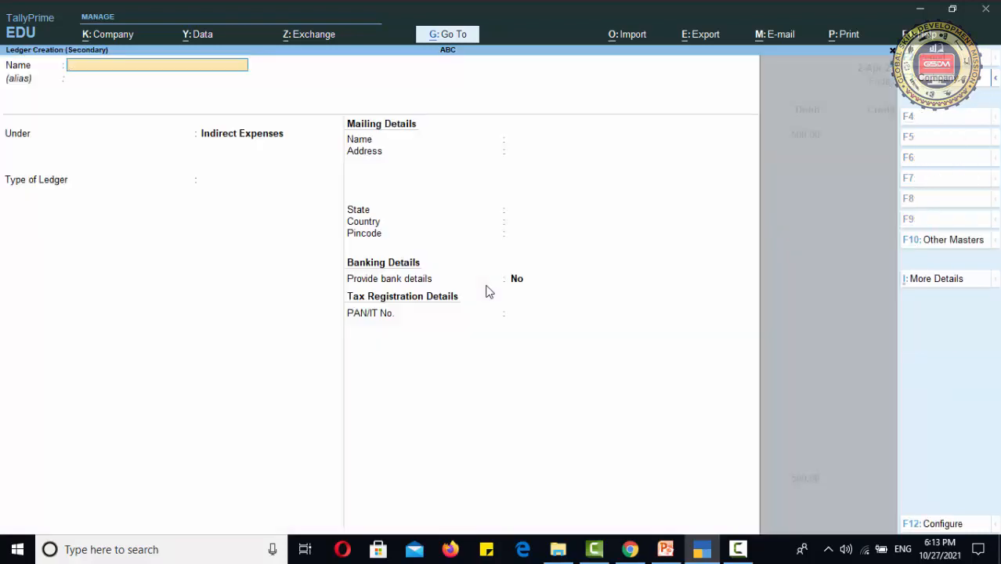
text(Crown Karyiana Store)
key(Return)
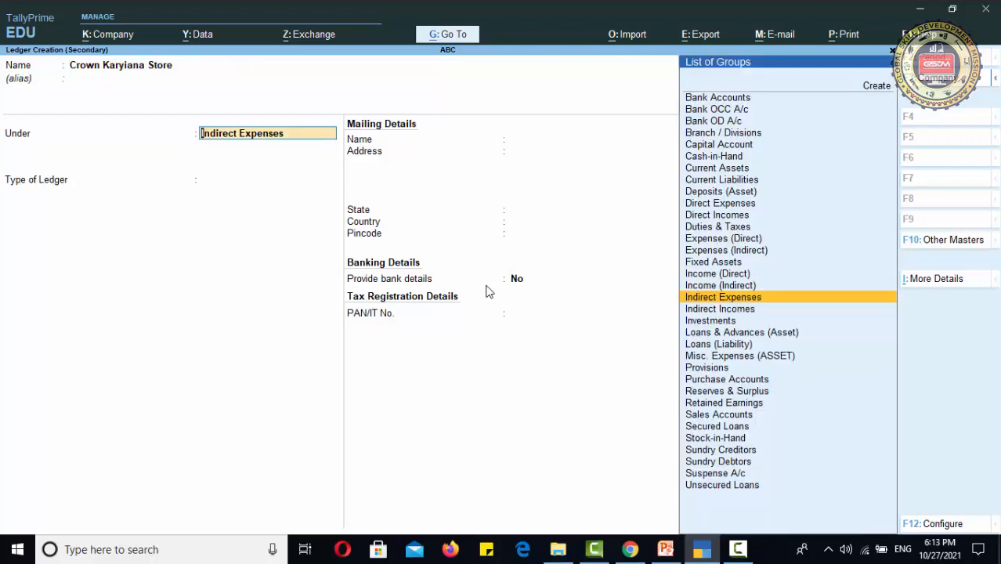
text(C)
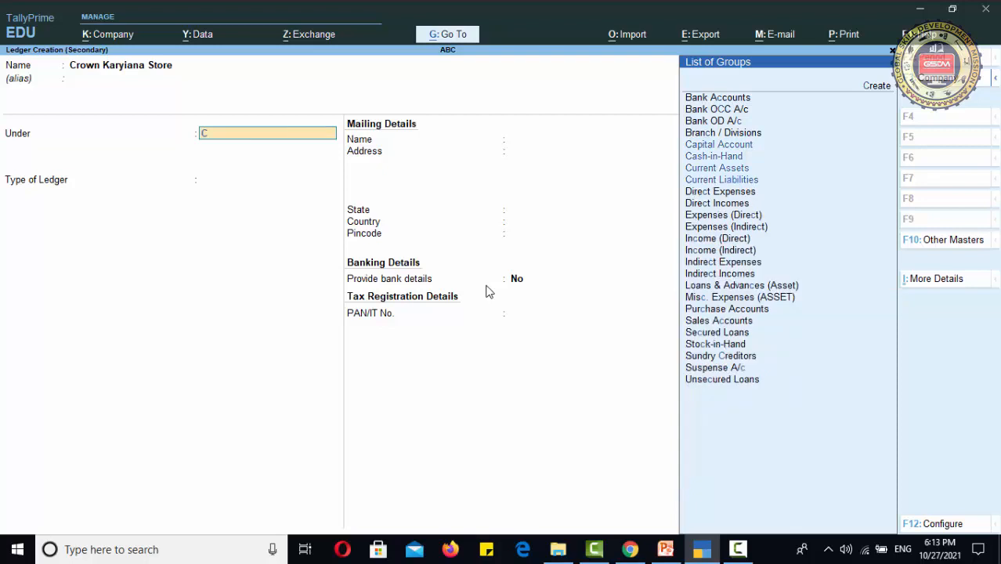
key(Down)
key(Down)
key(Down)
key(Down)
key(Down)
key(Down)
key(Down)
key(Down)
key(Down)
key(Down)
key(Down)
key(Down)
key(Down)
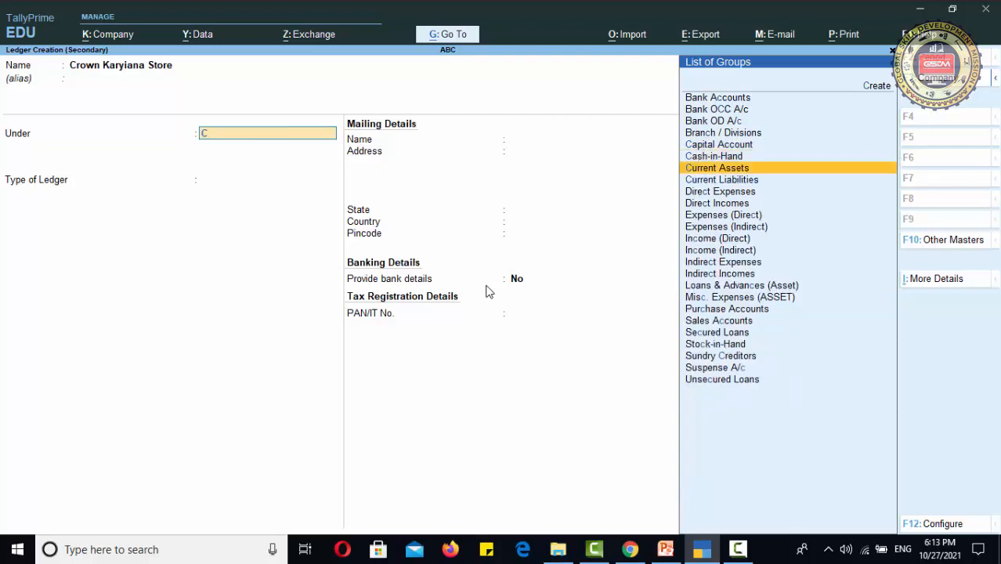
key(Down)
key(Down)
key(Down)
key(Down)
key(Down)
key(Down)
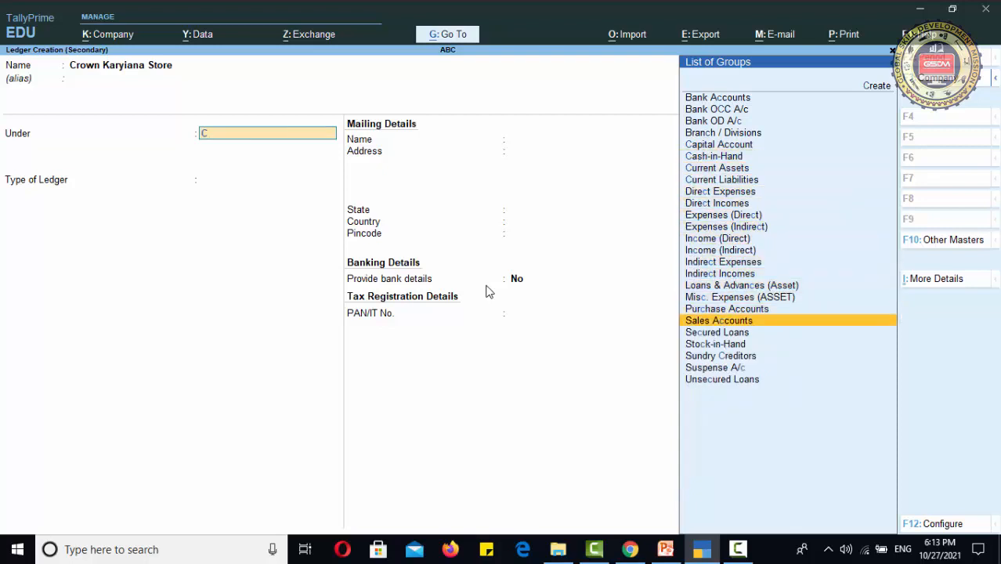
key(Return)
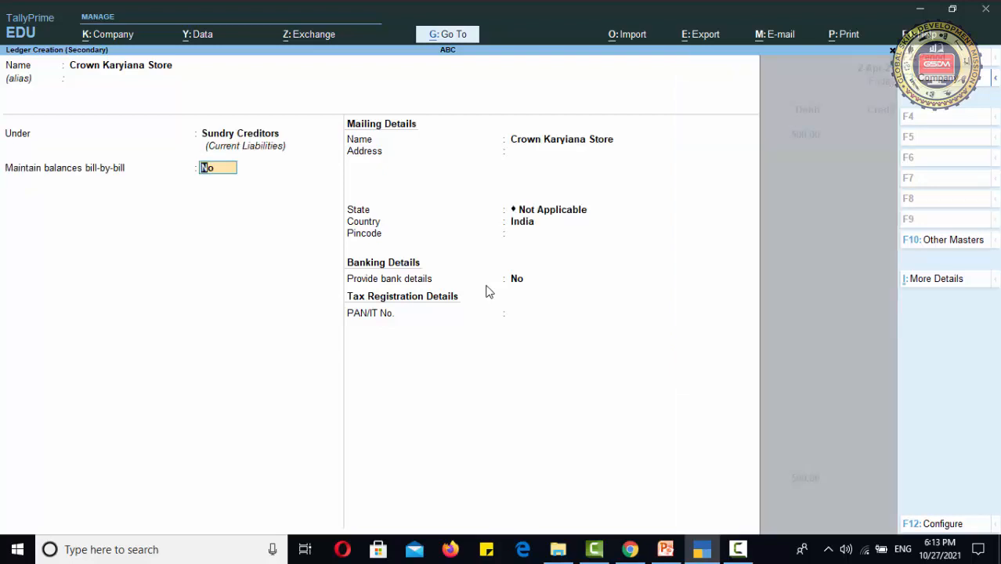
Step: Save the Crown Karyiana Store ledger with bill-by-bill balances off, country India and no bank details
key(Return)
key(Return)
key(Return)
key(Return)
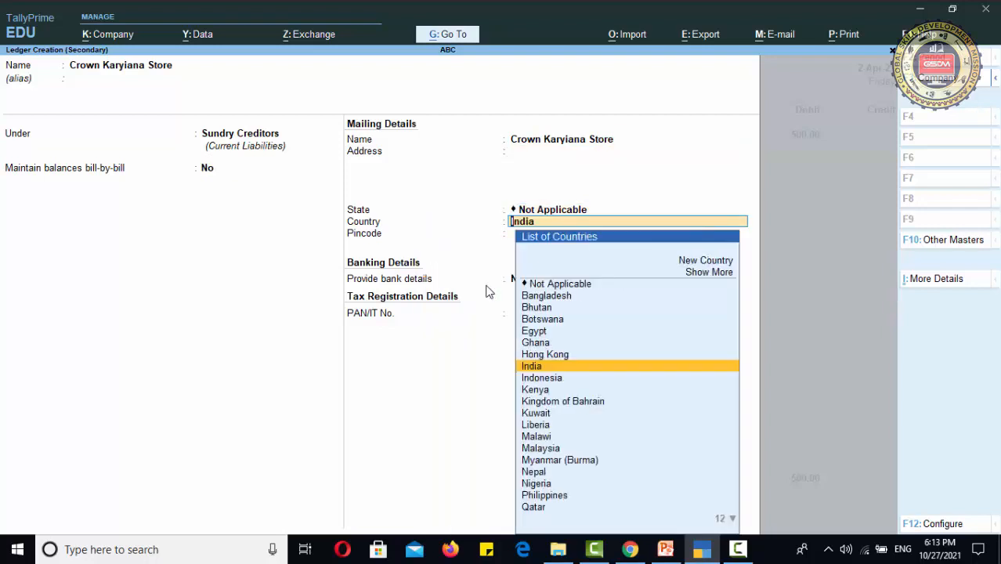
key(Return)
key(Return)
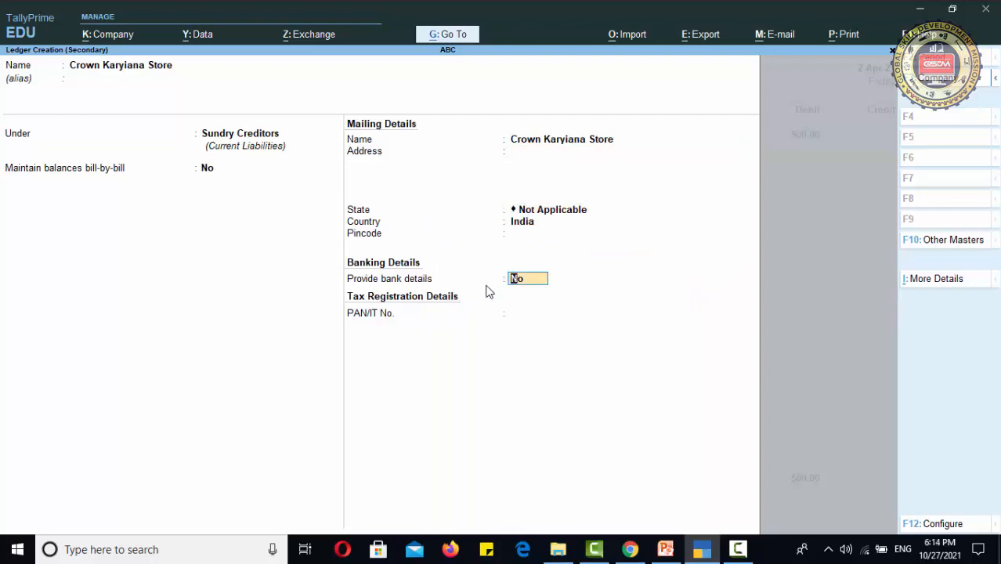
key(Return)
key(Return)
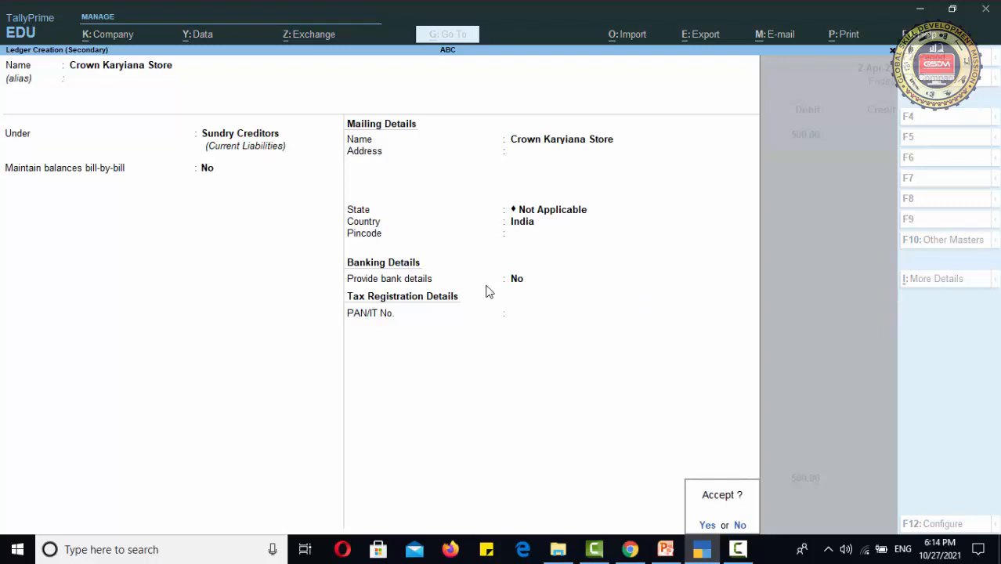
key(Return)
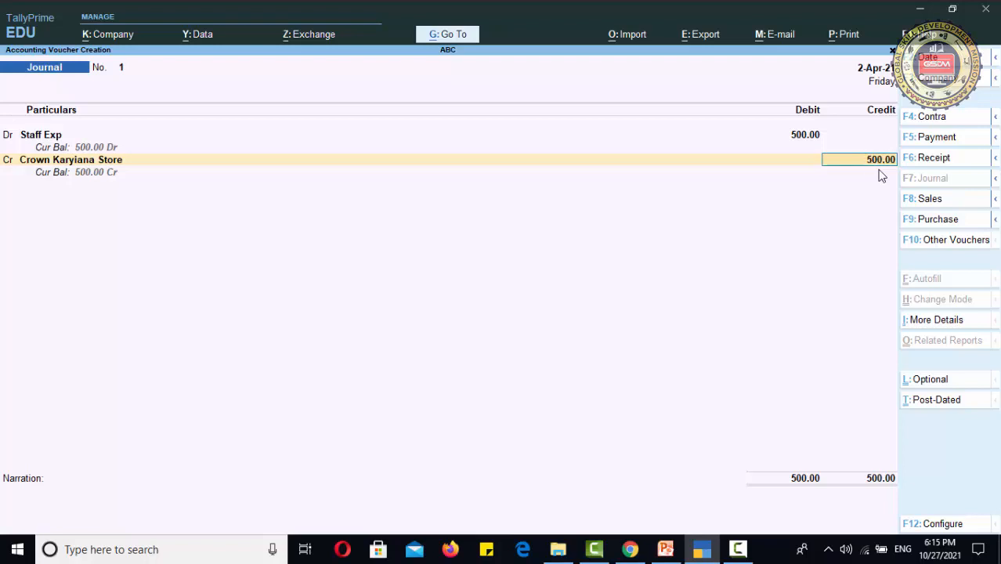
Step: Credit Crown Karyiana Store with 500 and enter the narration "spend 500 for staff exp"
key(Return)
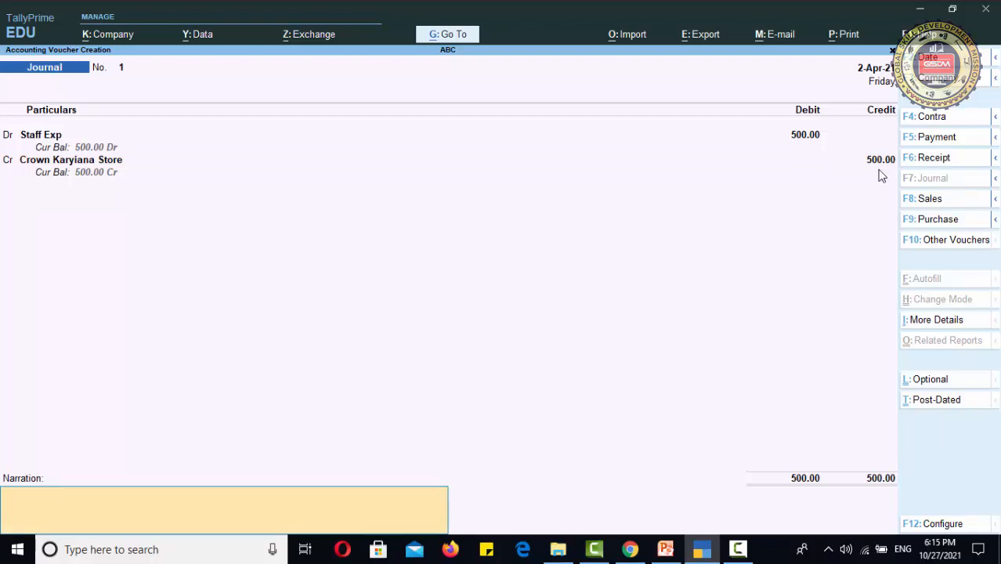
text(spend 500 for staff exp)
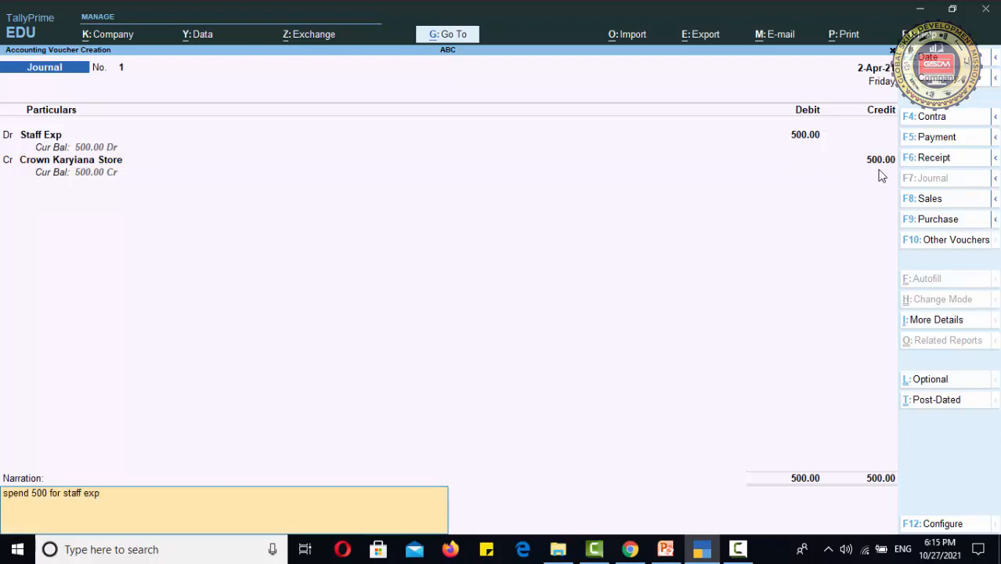
key(Return)
Step: Return to editing the journal voucher without saving it and set the voucher date to 1-5-21
key(n)
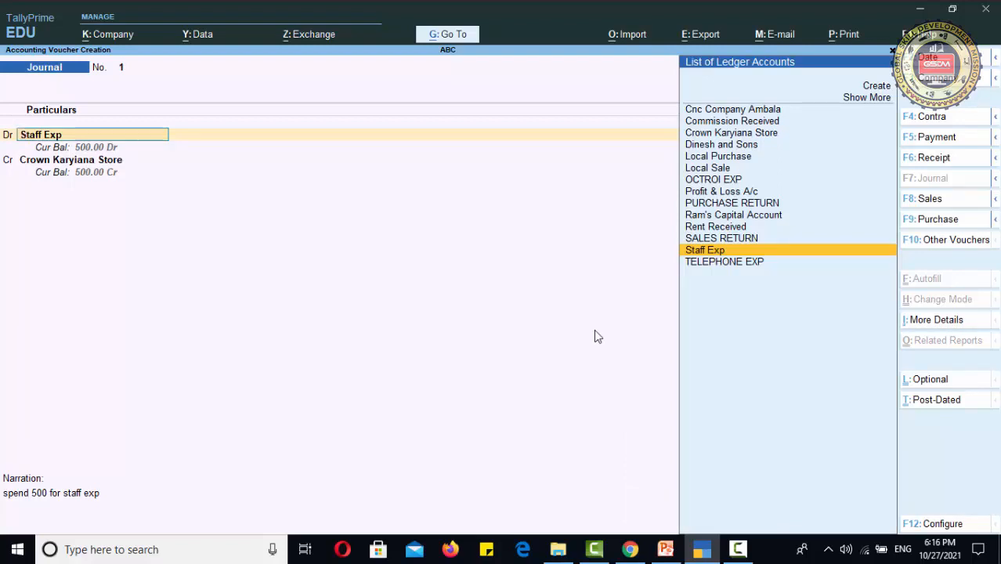
key(F2)
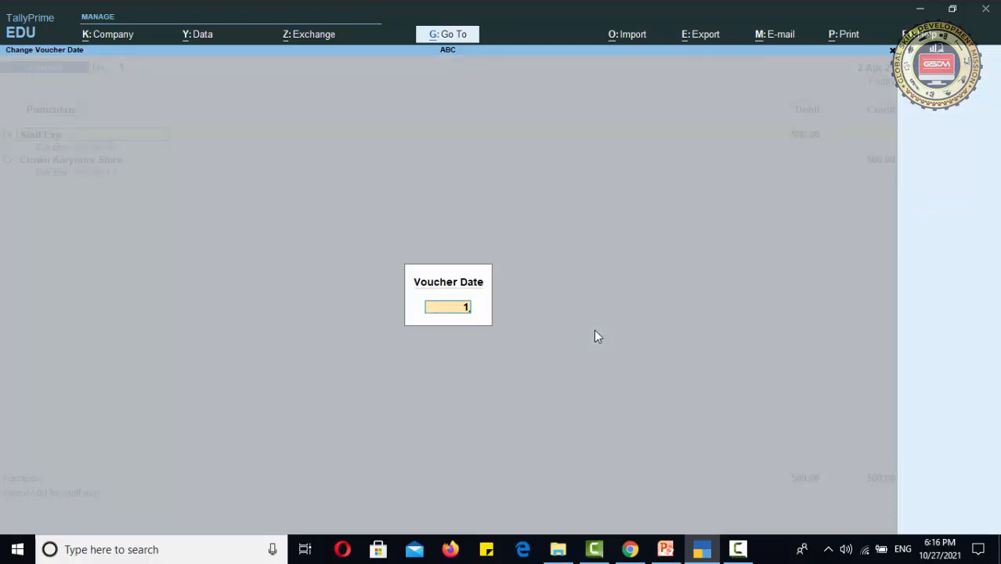
text(-5-21)
key(Return)
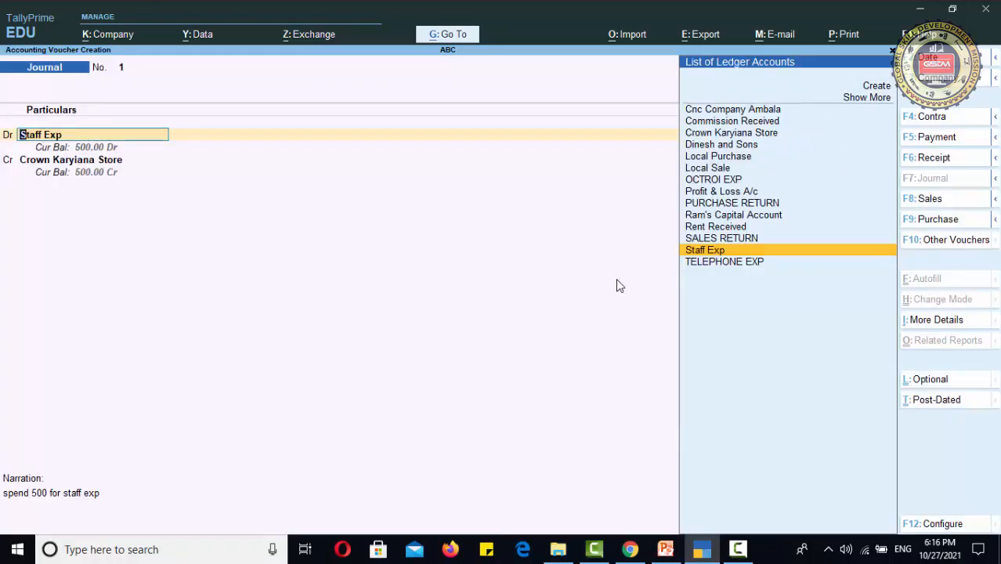
Step: Save the journal voucher with its existing entries and narration, and leave voucher creation for the Gateway of Tally
key(Return)
key(Return)
key(Return)
key(Return)
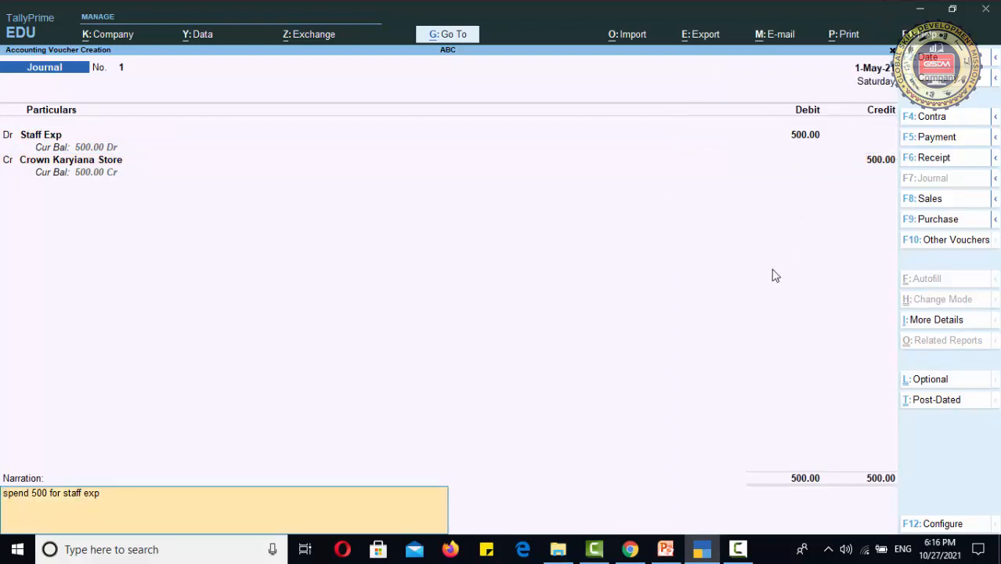
key(Return)
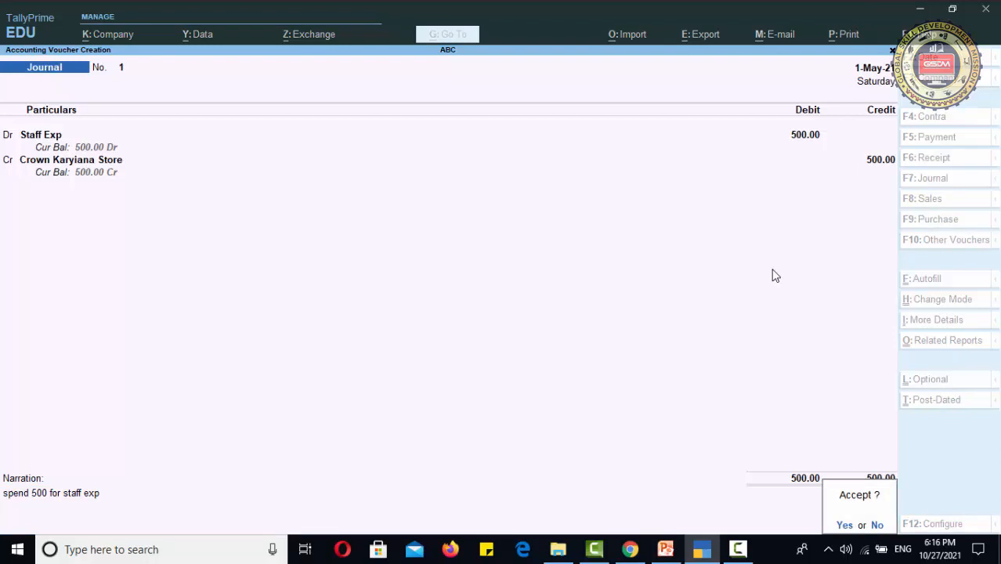
key(Return)
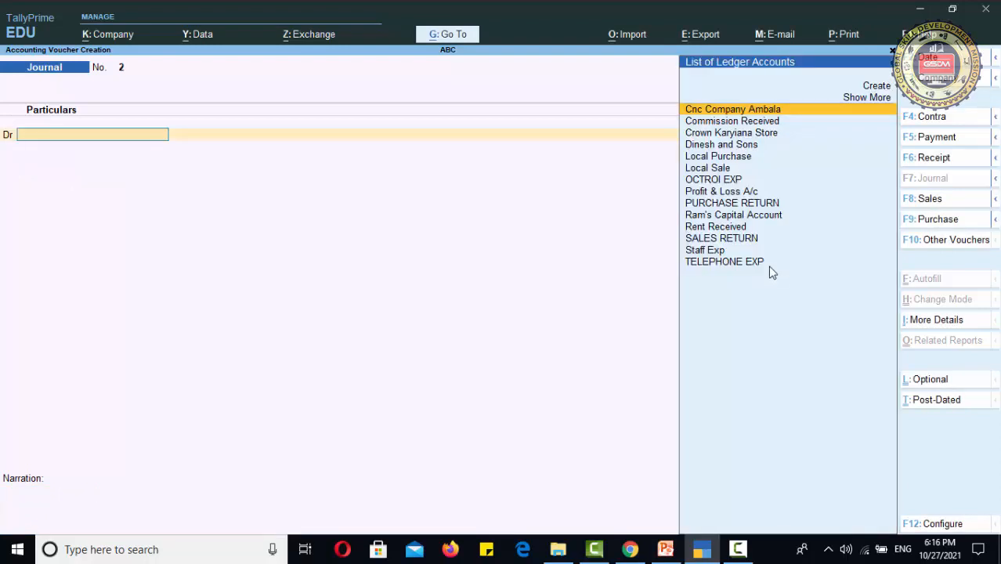
key(Escape)
key(Return)
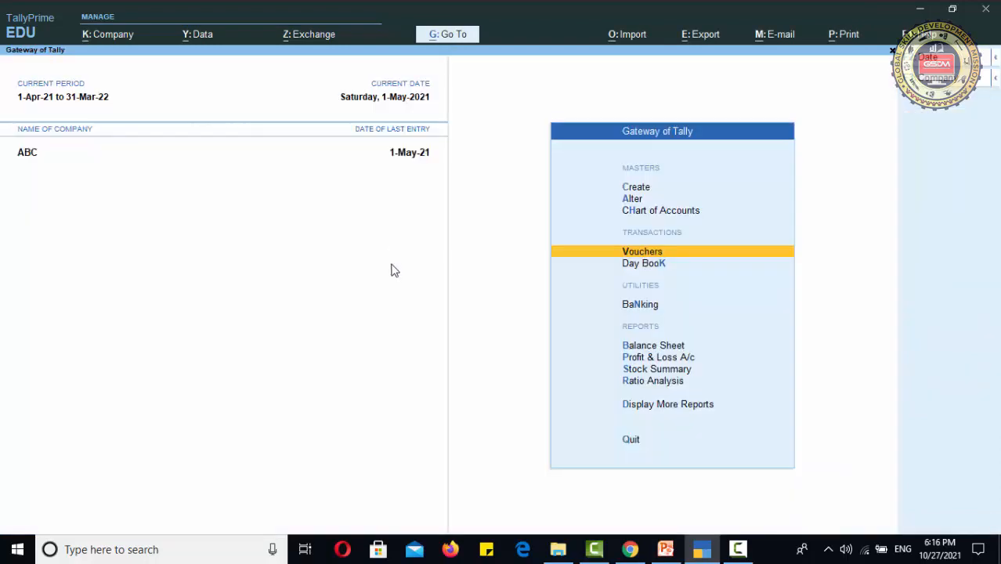
Step: Examine the Indirect Expenses group in the Profit & Loss account for the staff expense, and close the report
click(660, 358)
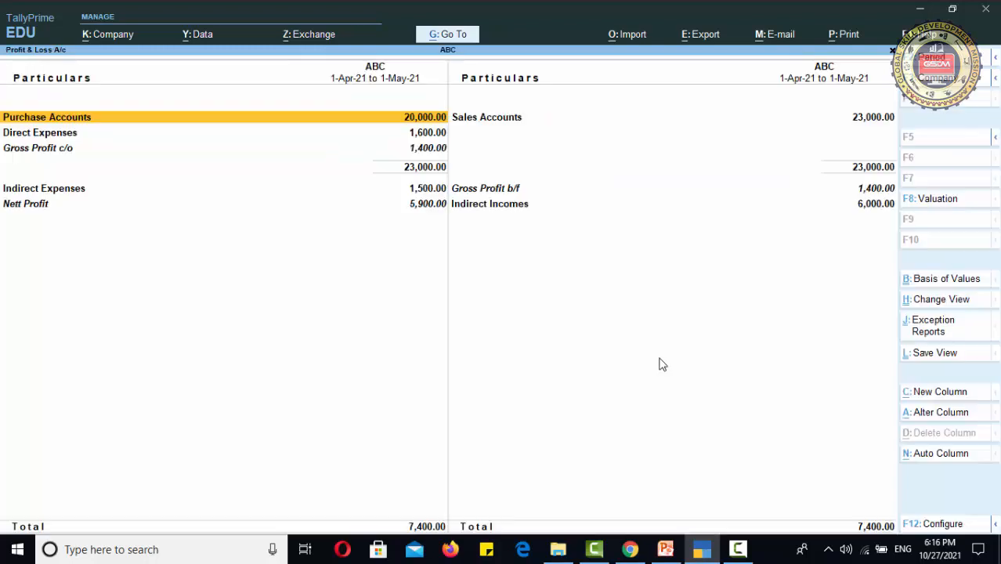
click(60, 194)
click(60, 194)
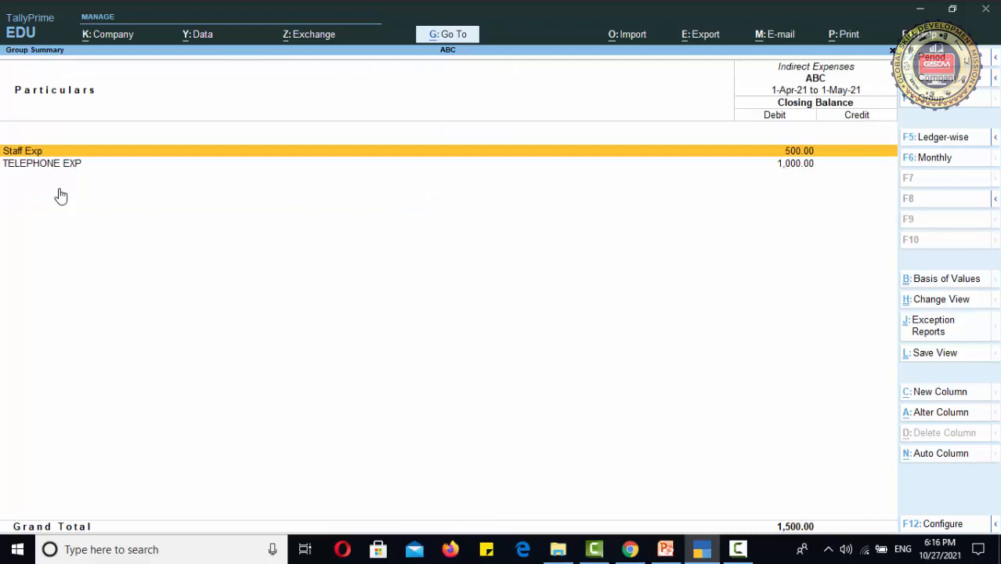
key(Escape)
key(Escape)
Step: Examine the Balance Sheet's Current Liabilities down to the Crown Karyiana Store entry under Sundry Creditors
key(Up)
key(Return)
key(Right)
key(Left)
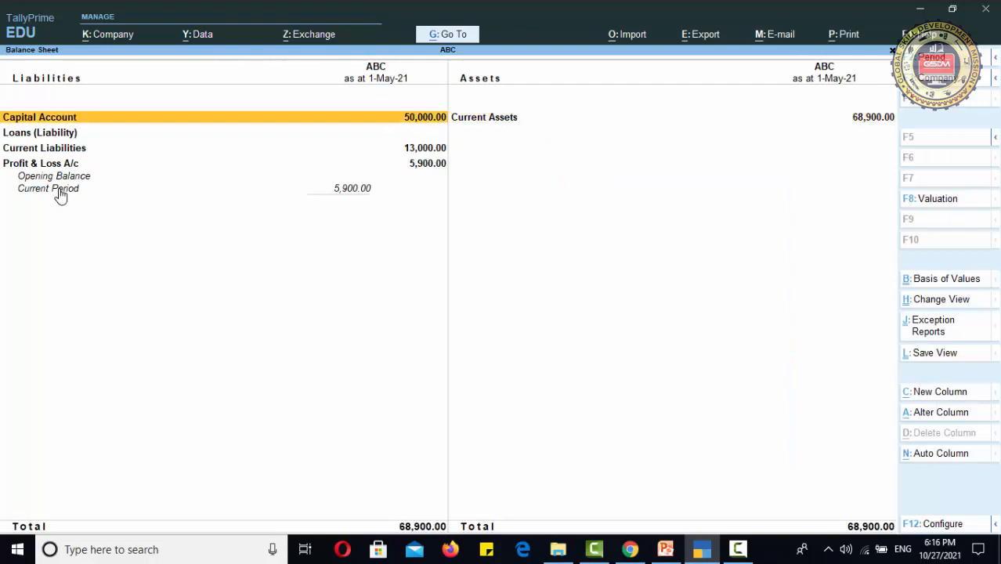
key(Down)
key(Down)
key(Return)
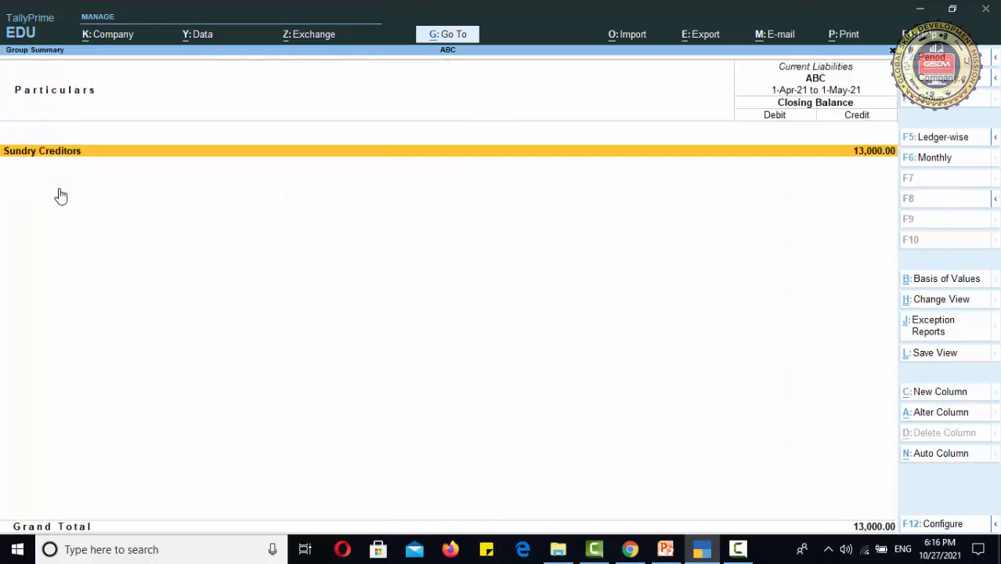
key(Return)
key(Down)
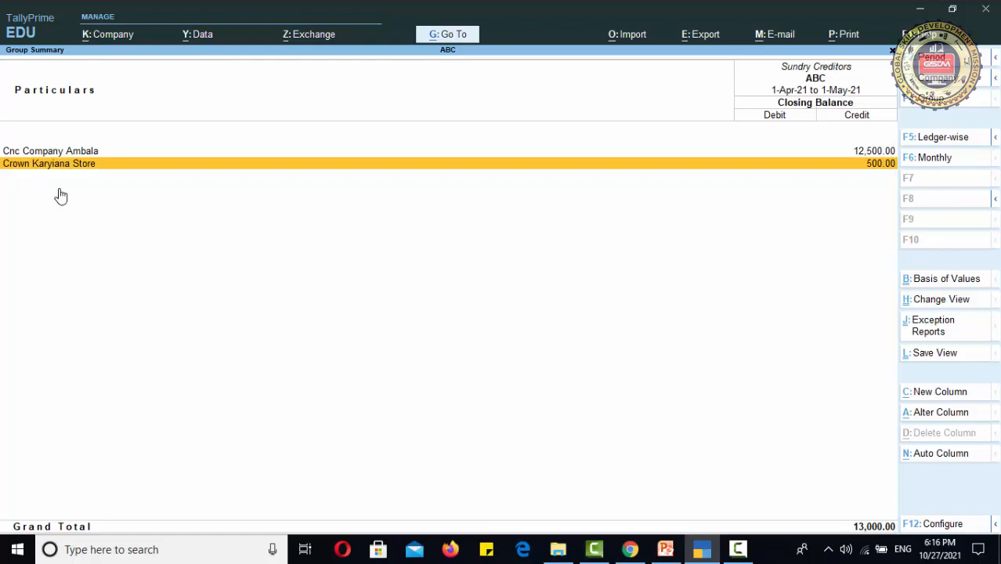
Step: Close the Balance Sheet reports and start a payment voucher with Cash as the paying account
key(Escape)
key(Escape)
key(Escape)
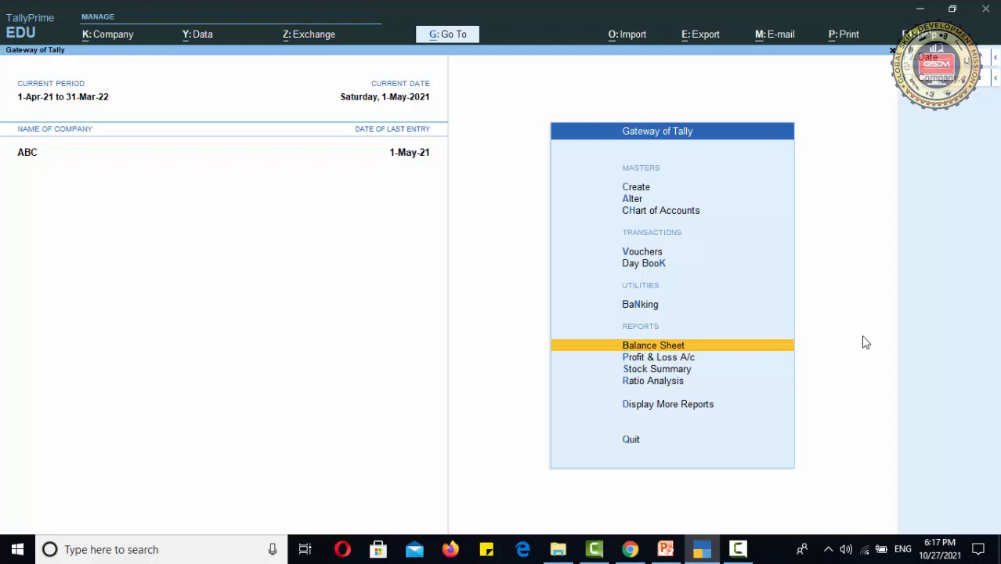
click(640, 255)
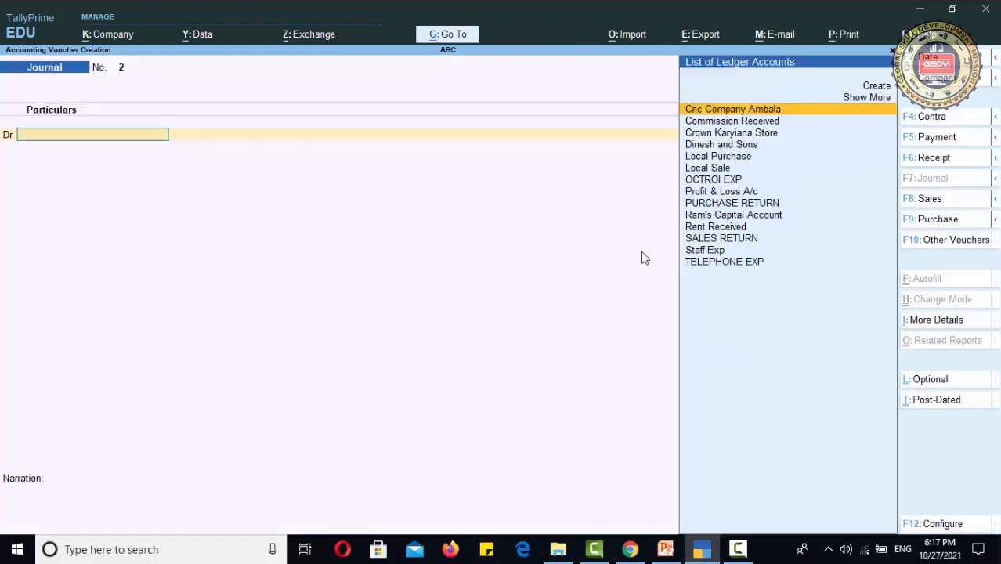
click(928, 138)
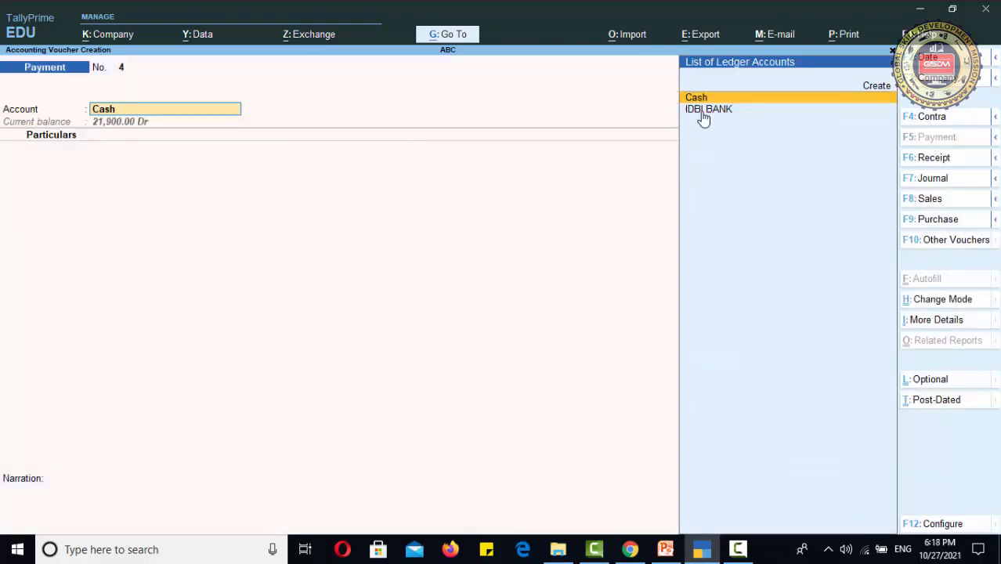
key(Return)
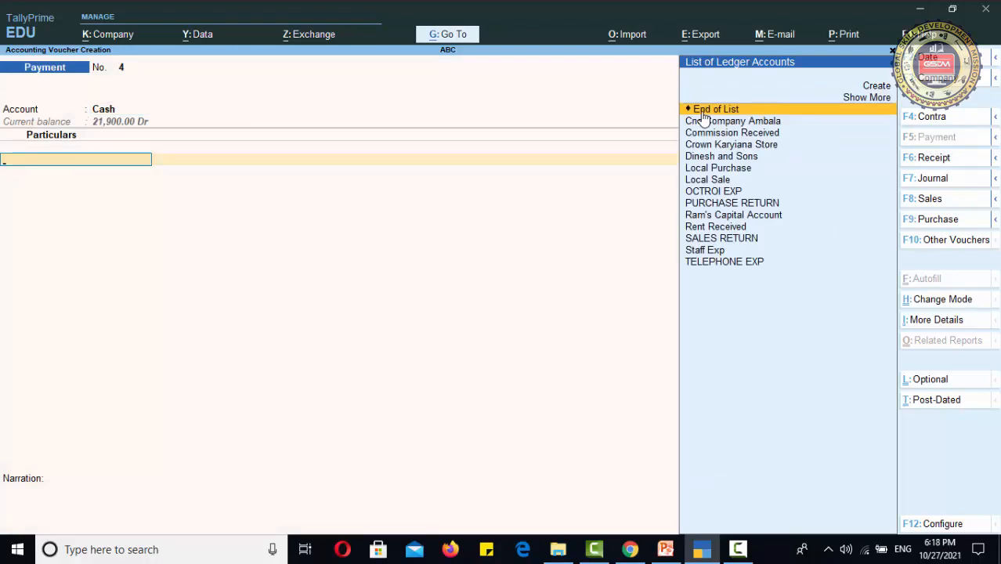
Step: Enter Crown Karyiana Store as the party paid in the payment voucher, with an amount of 500
key(Down)
key(Down)
key(Down)
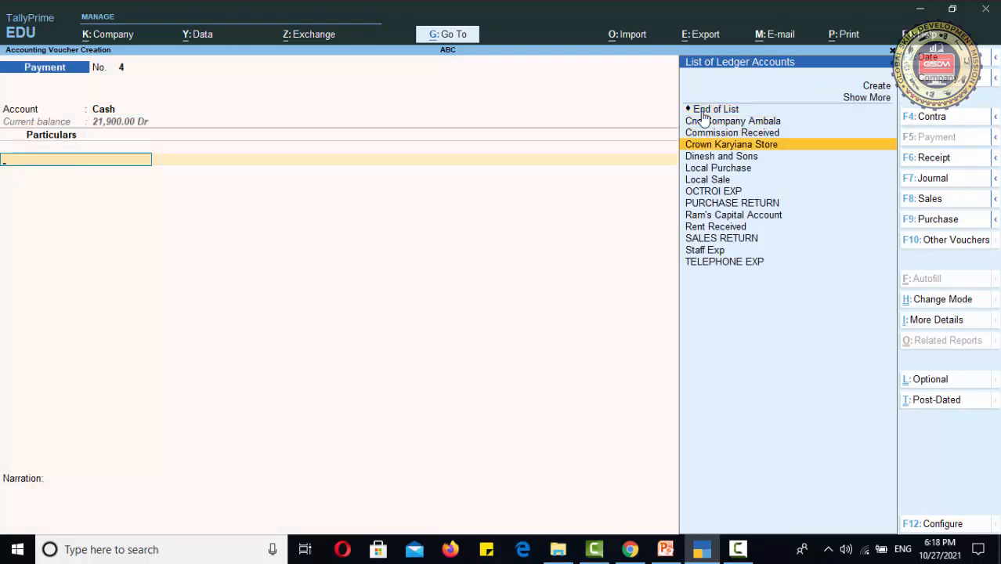
key(Return)
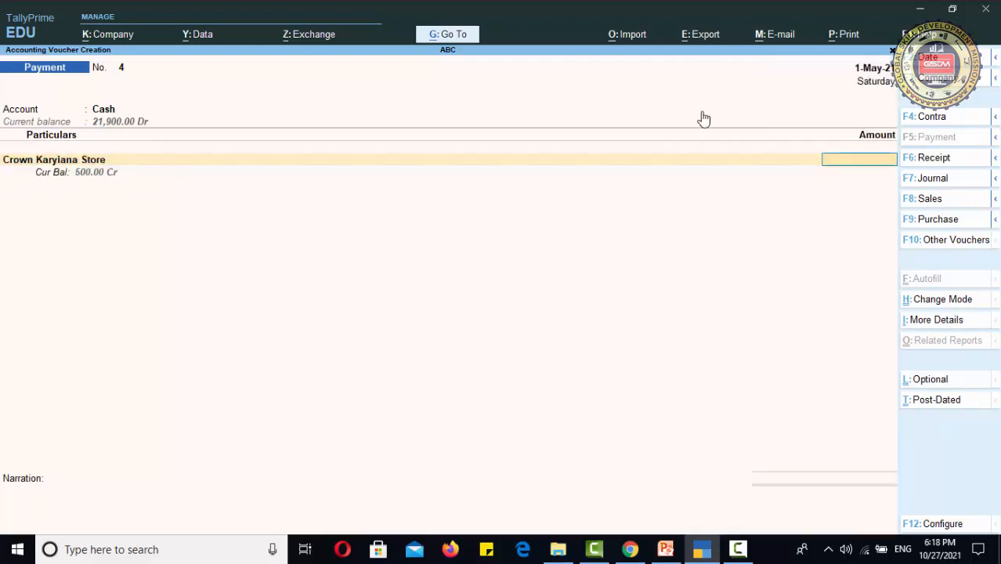
text(500)
key(Return)
key(Return)
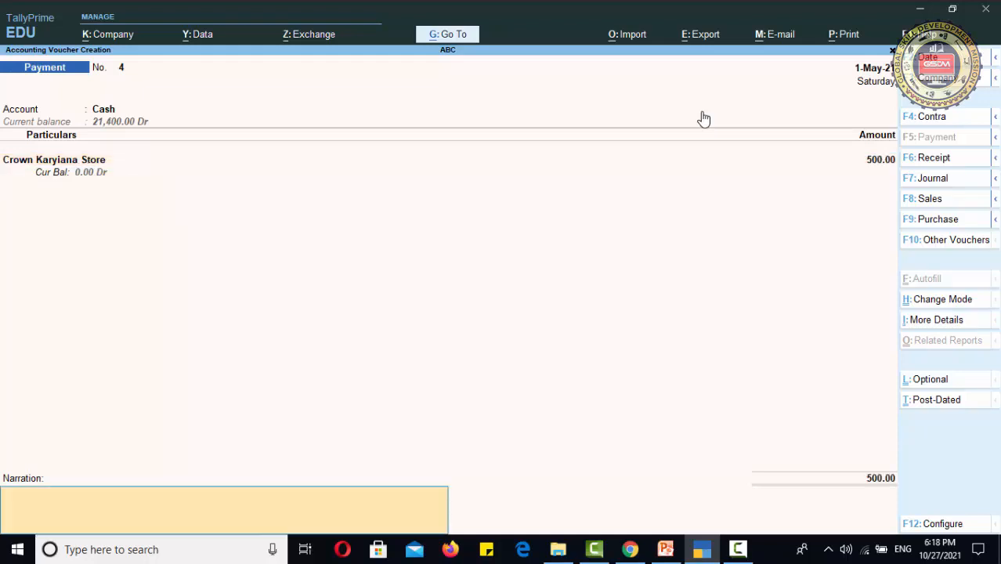
Step: Save the payment voucher with the narration left blank, and leave voucher creation for the Gateway of Tally
key(Return)
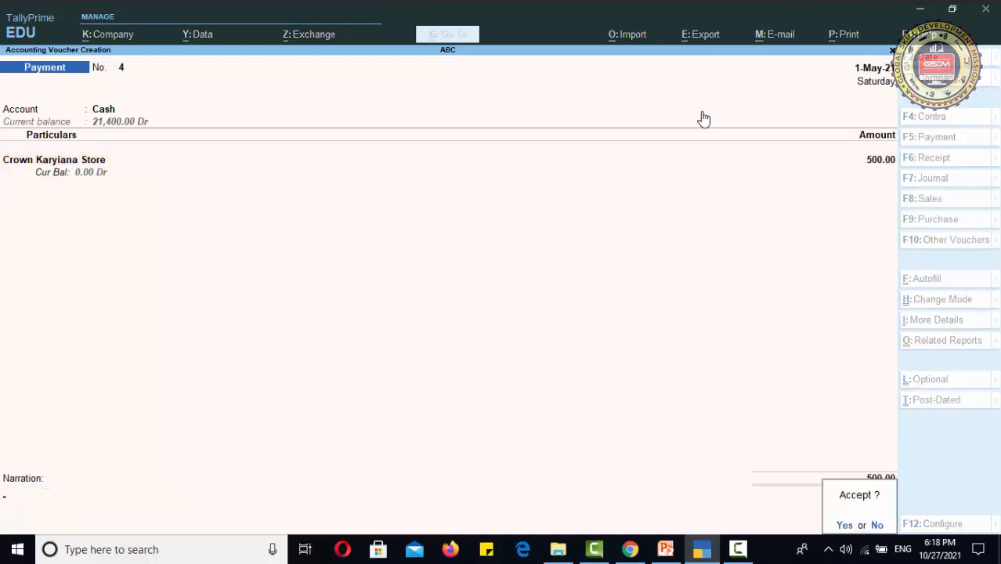
key(Return)
key(Escape)
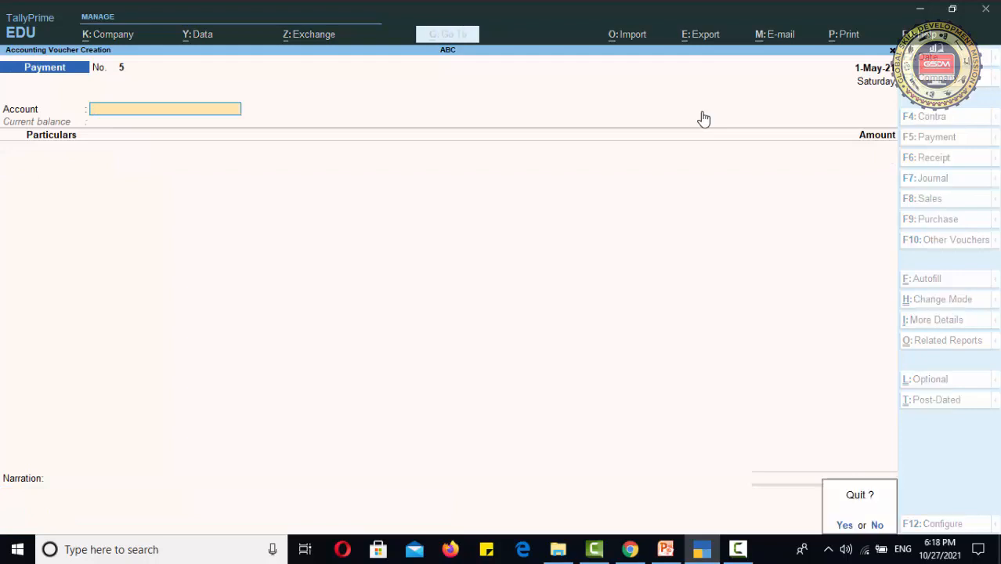
key(Return)
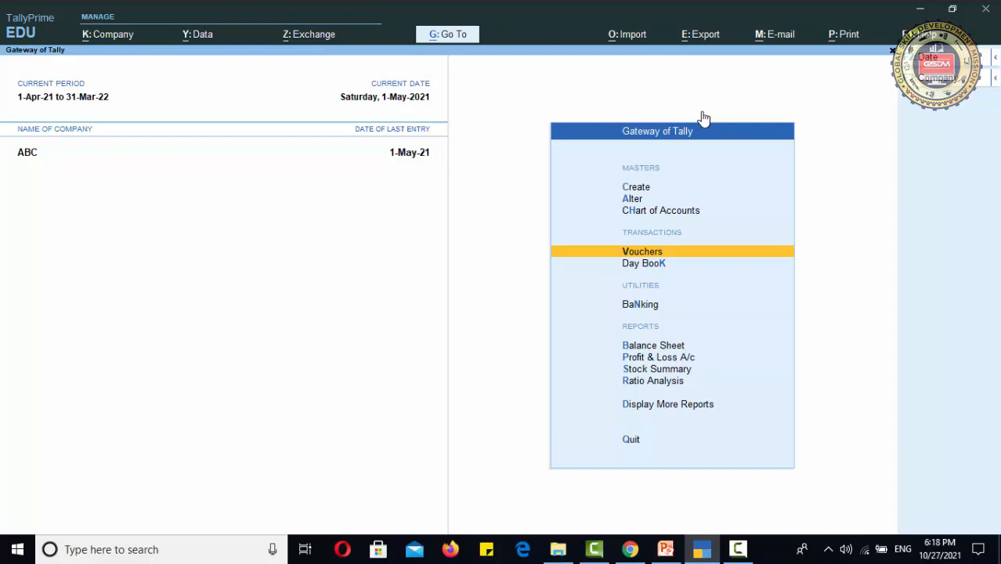
Step: Examine the Balance Sheet's Current Liabilities down to Sundry Creditors for any balance owed to Crown Karyiana Store
key(Down)
key(Down)
key(Down)
key(Down)
key(Up)
key(Return)
key(Down)
key(Down)
key(Return)
key(Return)
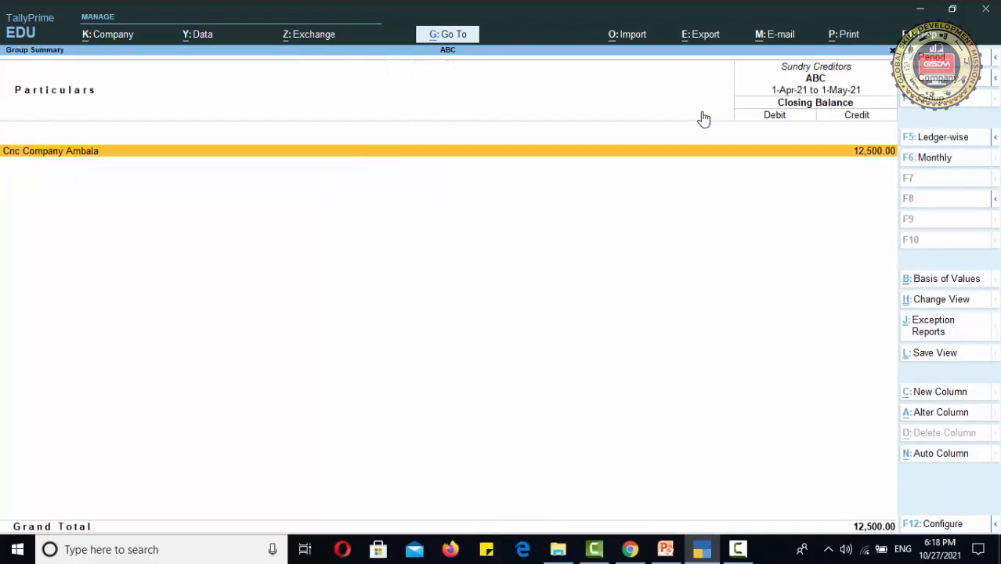
Step: View the monthly ledger summary of Cnc Company Ambala, and close the reports back to the Gateway of Tally
key(Return)
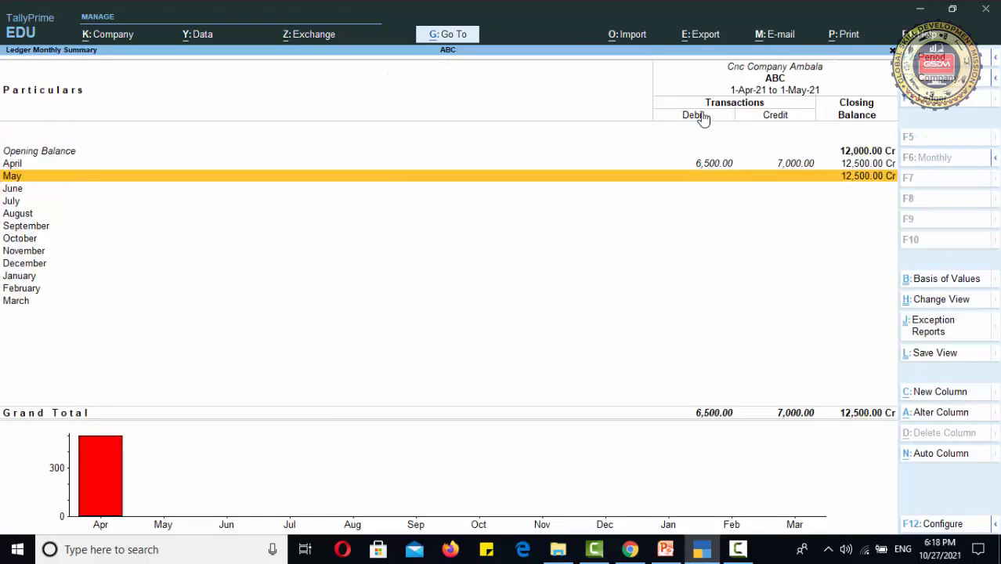
key(Escape)
key(Escape)
key(Escape)
key(Escape)
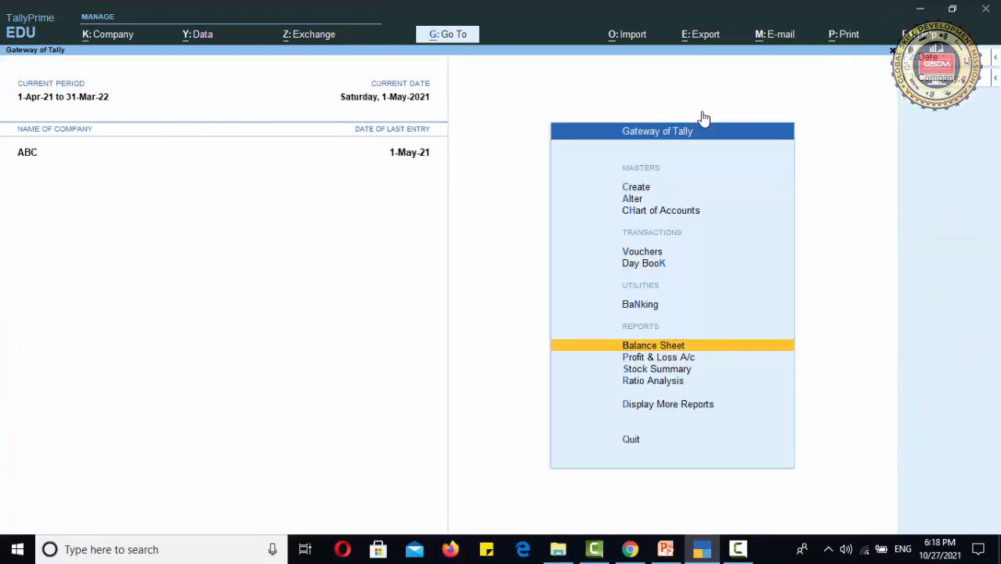
Step: Examine the Indirect Expenses group in the Profit & Loss account for the staff expense
key(Up)
key(Down)
key(Down)
key(Return)
key(Down)
key(Down)
key(Down)
key(Down)
key(Up)
key(Return)
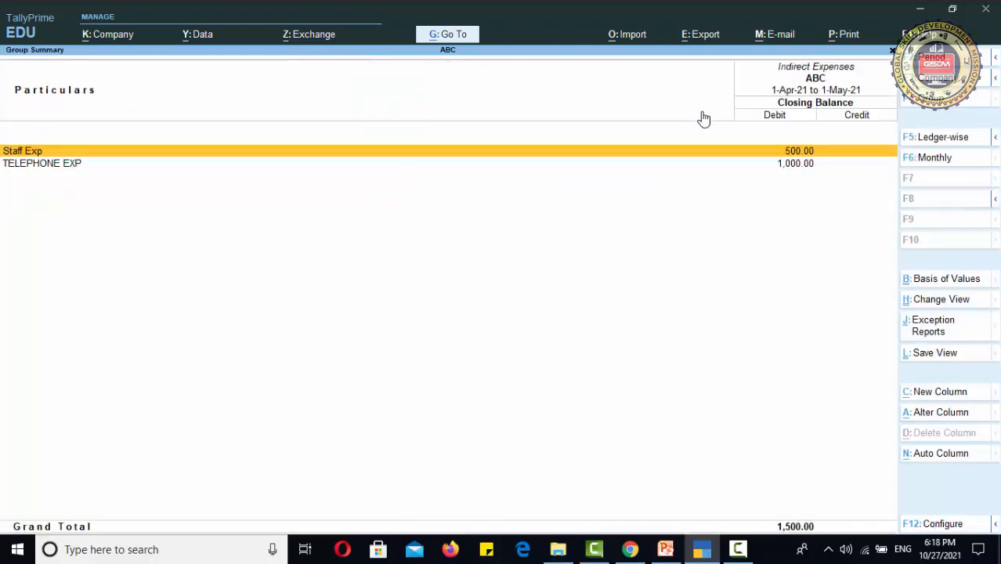
Step: Look into the Staff Exp ledger from the group summary, and close the reports back to the Gateway of Tally
key(Down)
key(Up)
key(Return)
key(Escape)
key(Escape)
key(Escape)
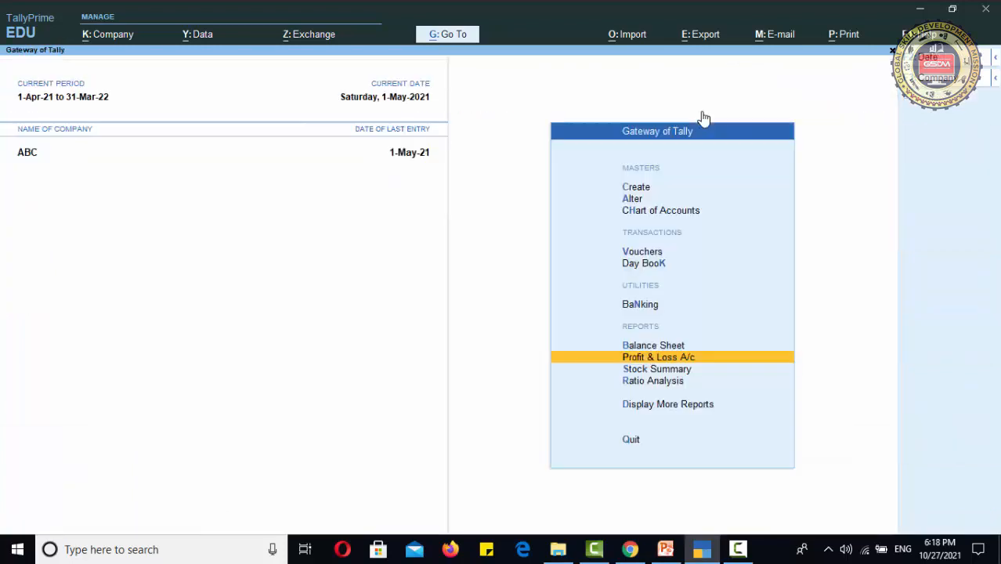